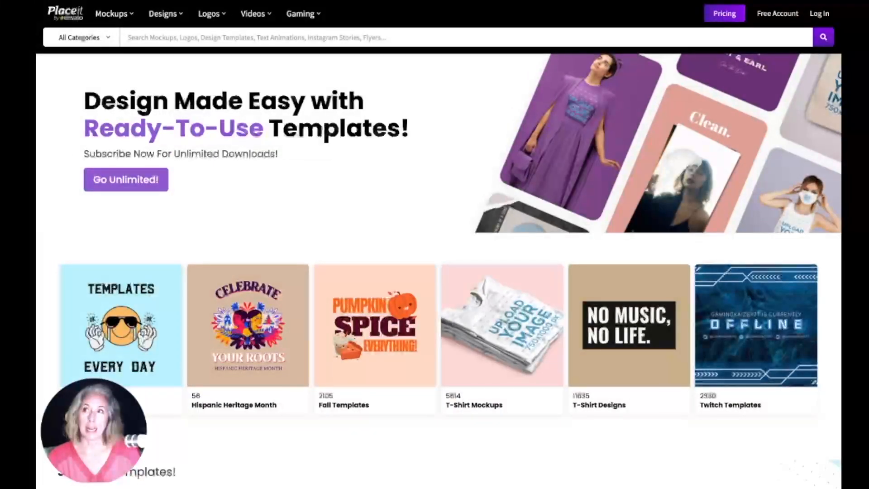
View the unlimited subscription pricing and close the offer
click(722, 18)
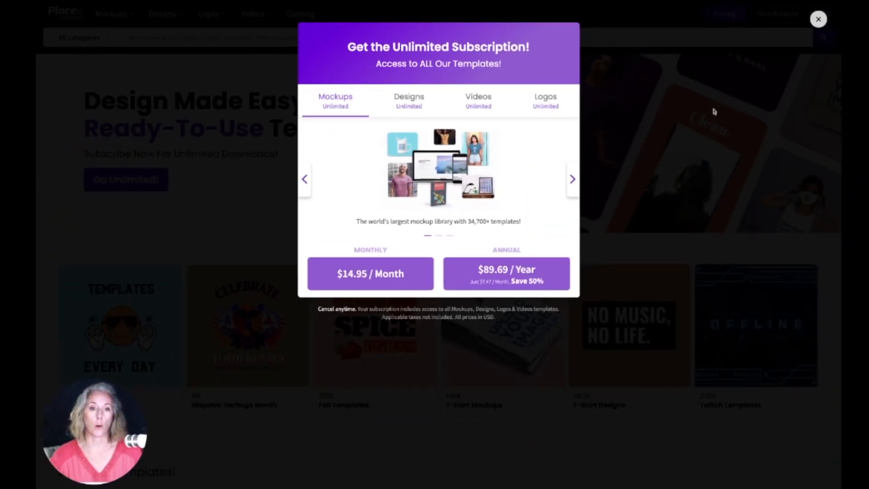
click(709, 117)
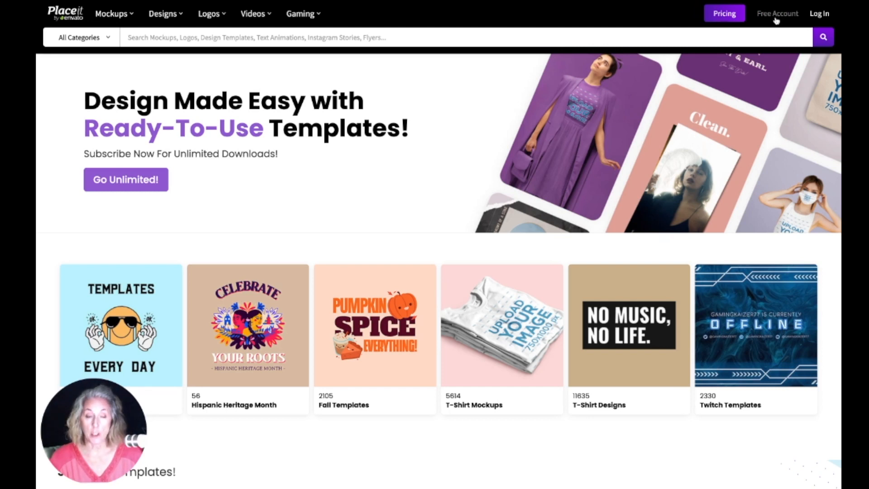
Browse the video template categories and open the Free Videos collection
mouse_move(254, 15)
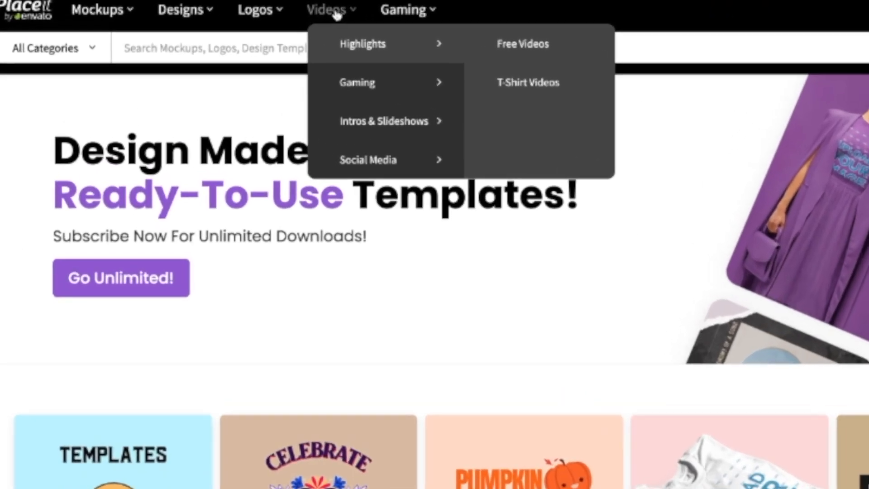
mouse_move(319, 16)
mouse_move(356, 17)
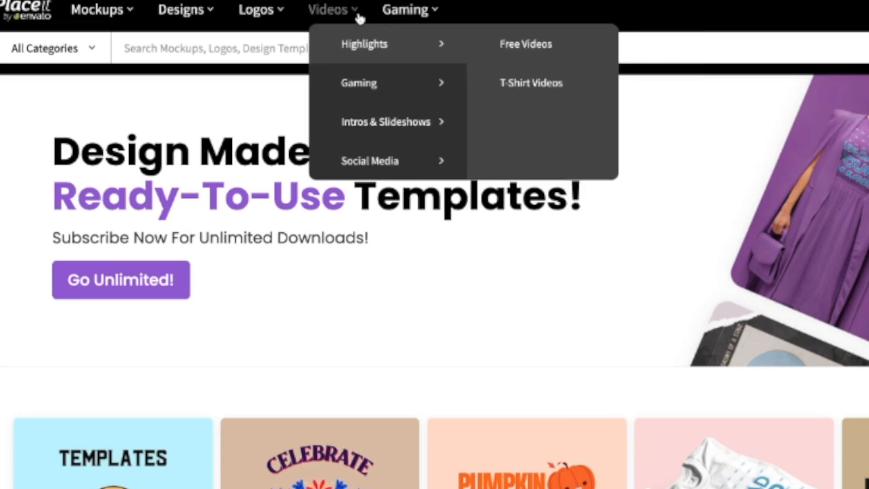
click(522, 54)
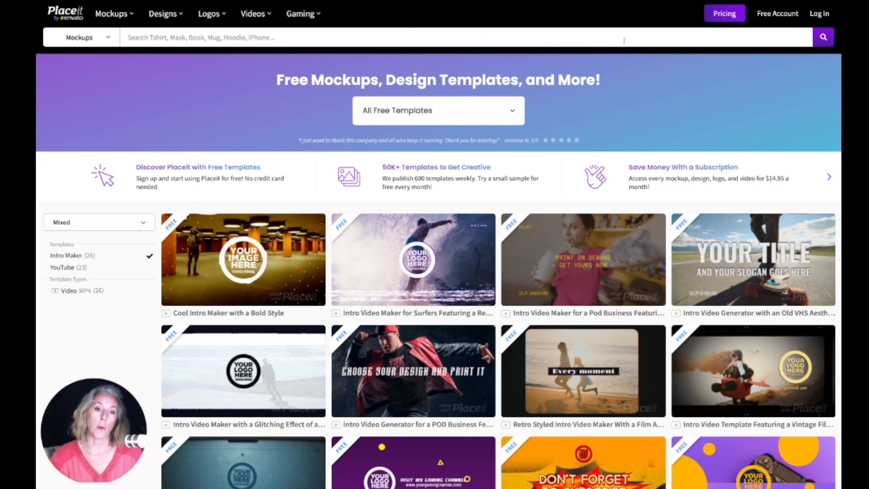
Log in to the Placeit account with the credentials already filled in
click(822, 14)
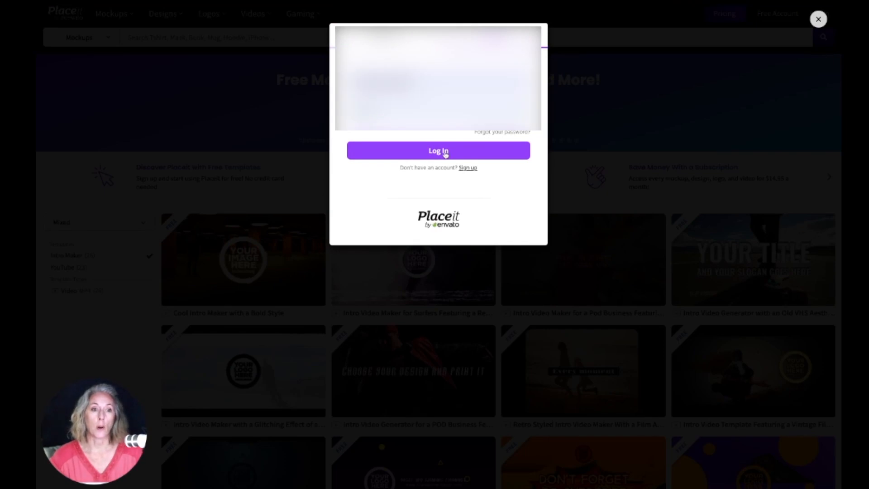
click(445, 153)
Search all categories for "youtube videos" and filter the results to Intro Maker templates
click(145, 41)
text(youtube )
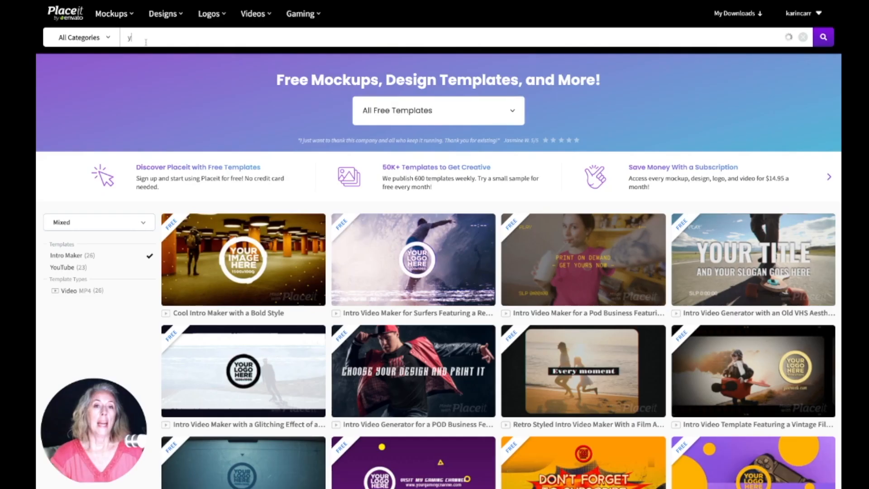
text(videos)
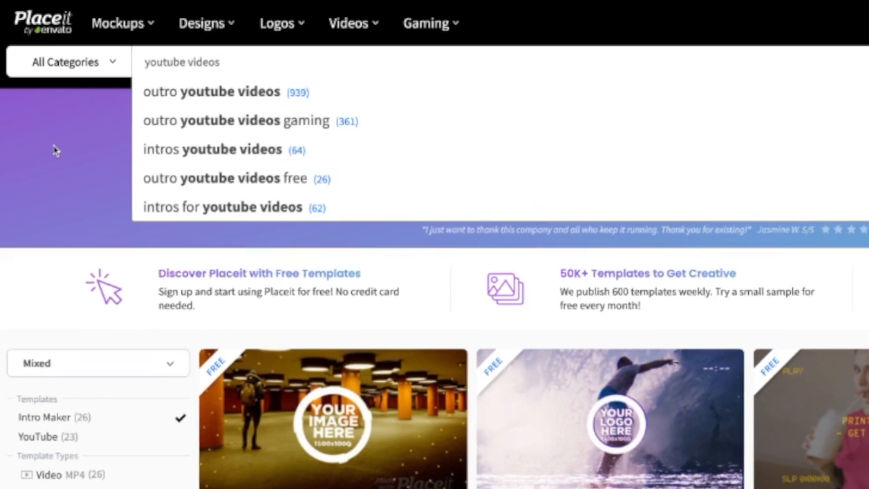
key(Return)
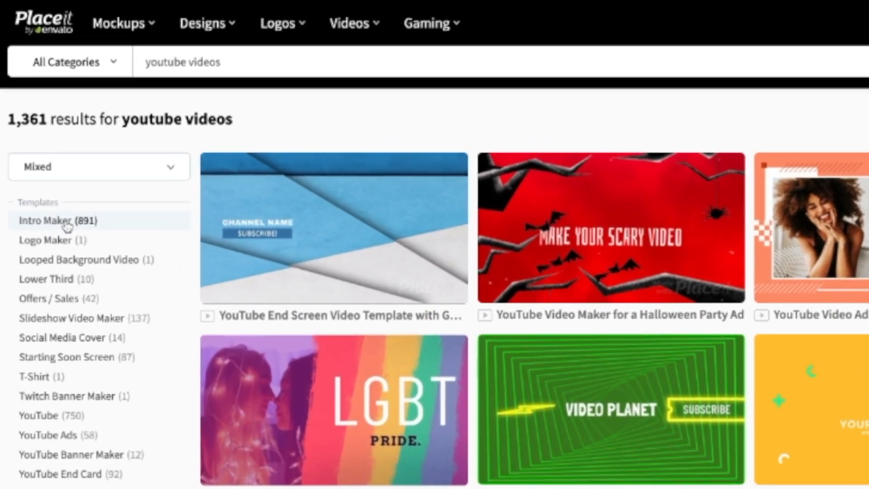
click(68, 222)
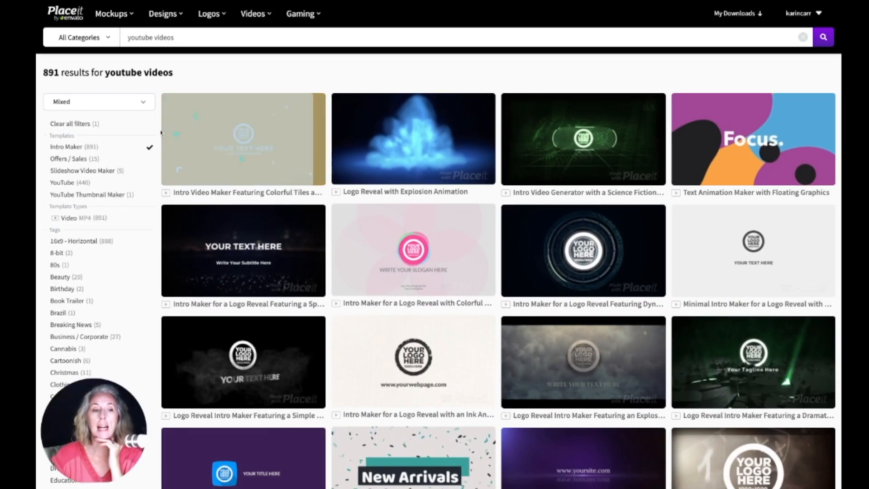
mouse_move(228, 129)
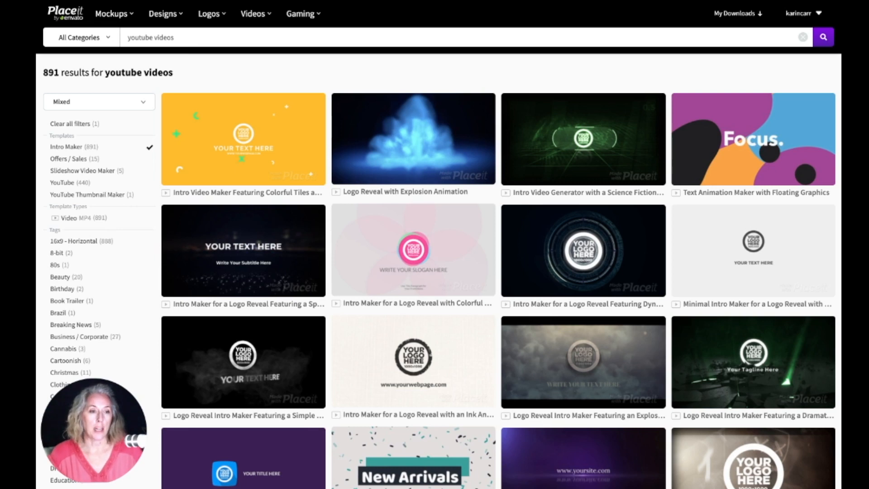
Search for "youtube intro minimalist" and open the template Minimalist Intro Maker with Text Animations
drag(176, 37, 113, 37)
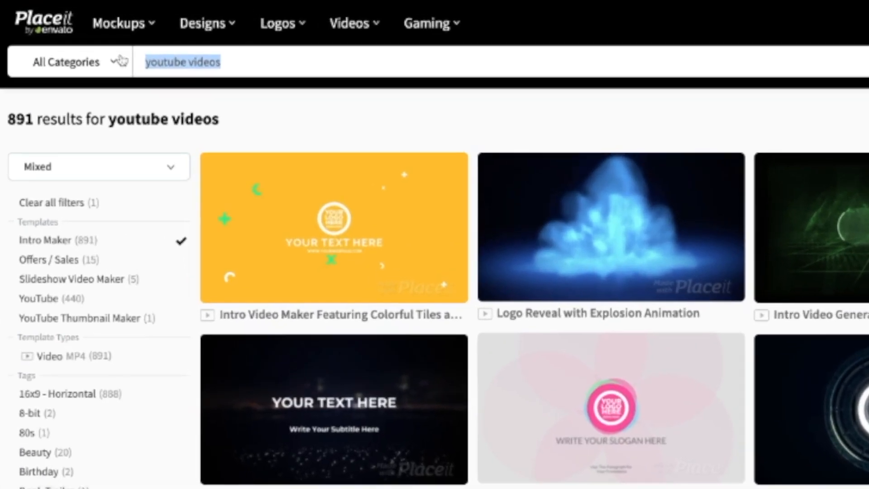
text(yout)
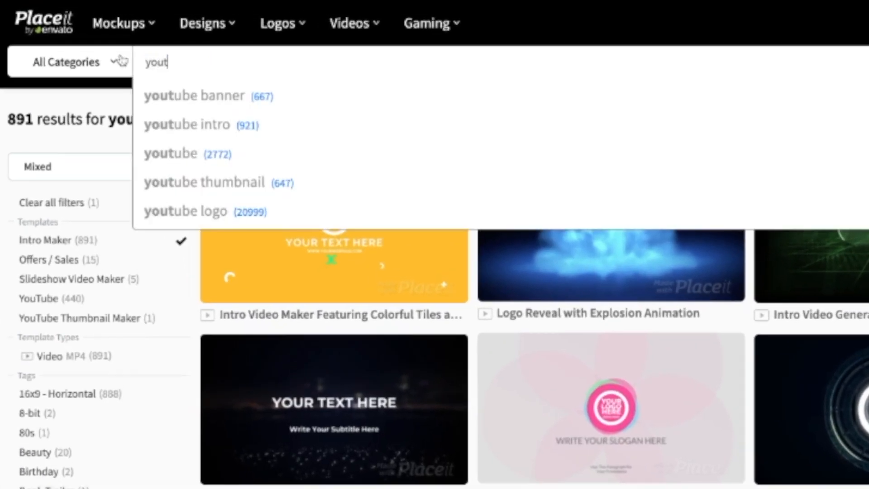
text(ube intro minimi)
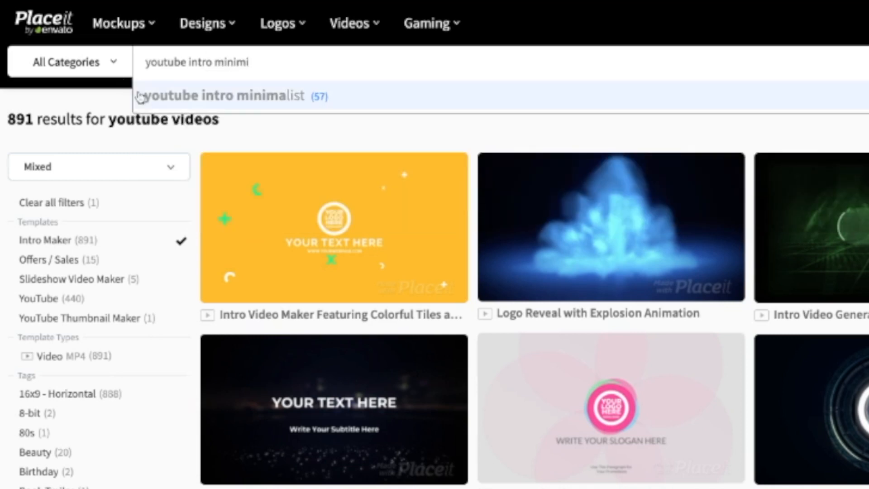
click(248, 97)
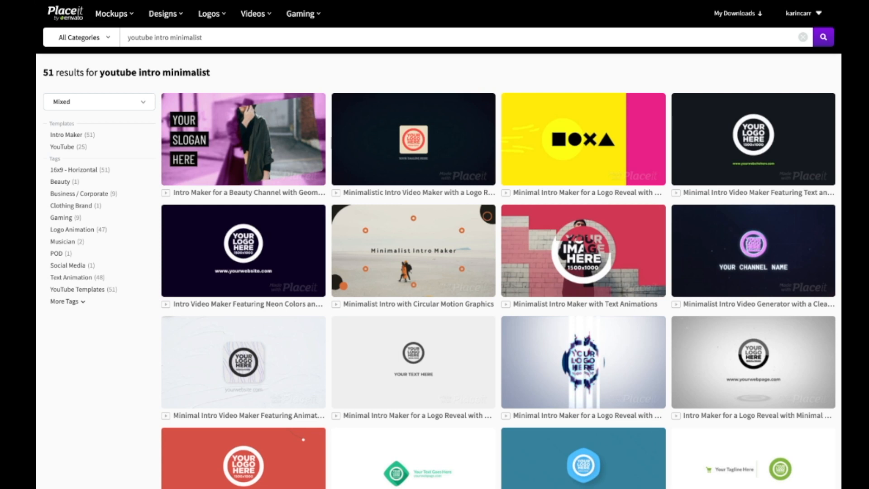
mouse_move(566, 259)
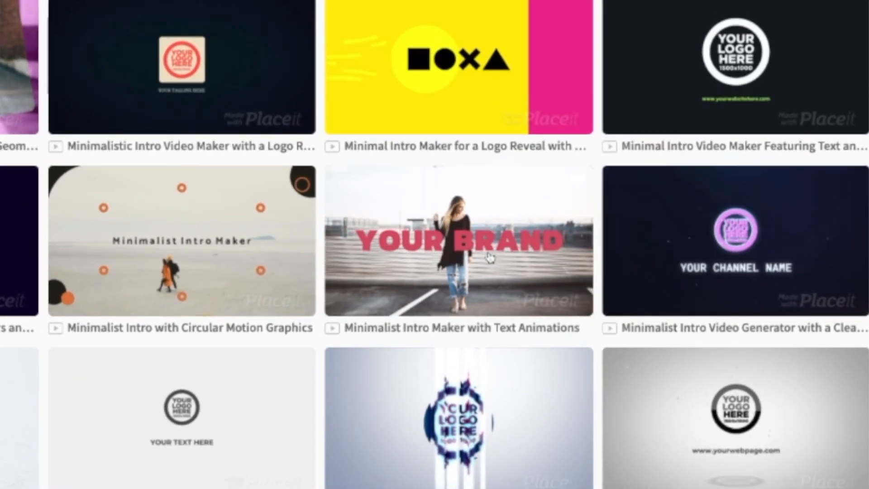
click(490, 257)
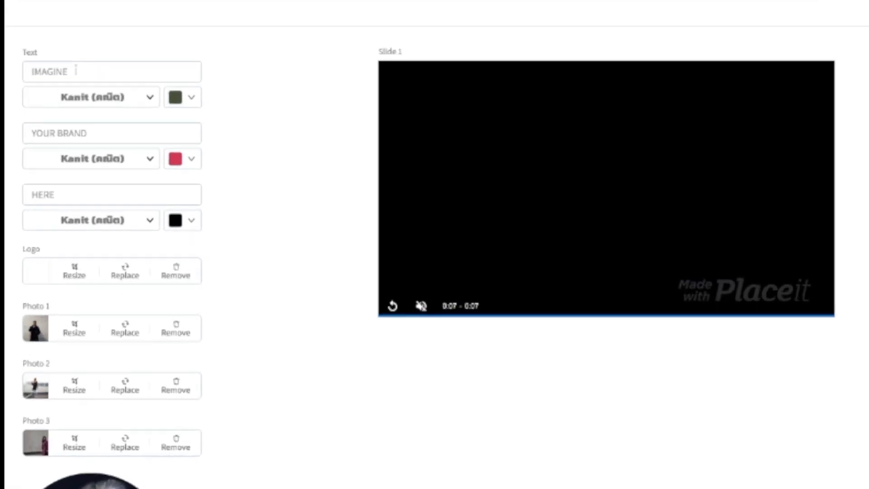
Replace the three text lines of the intro with "SOUTHERN", "LIVING &" and "STYLE"
drag(84, 110, 39, 114)
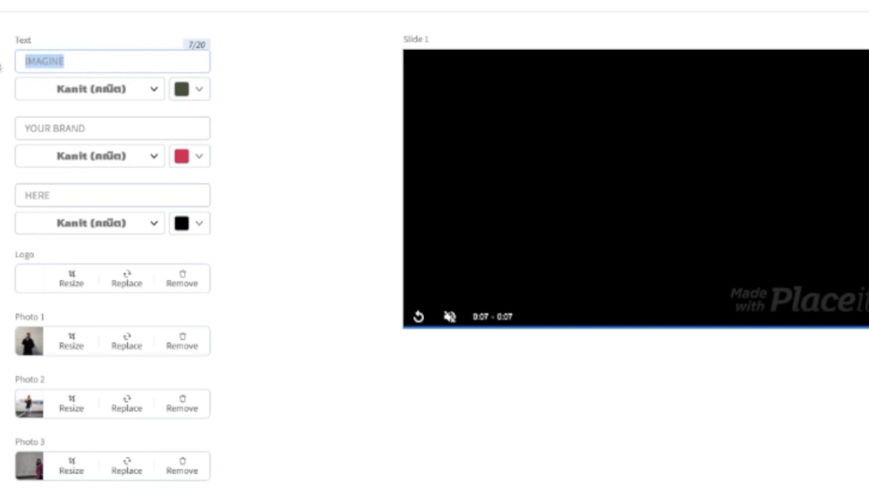
text(SOUTHEN)
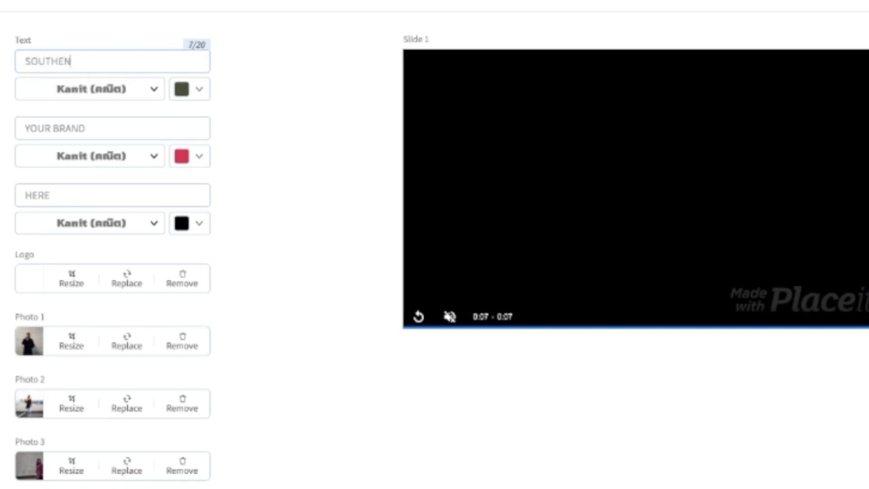
key(BackSpace)
text(RN)
key(Tab)
text(LI)
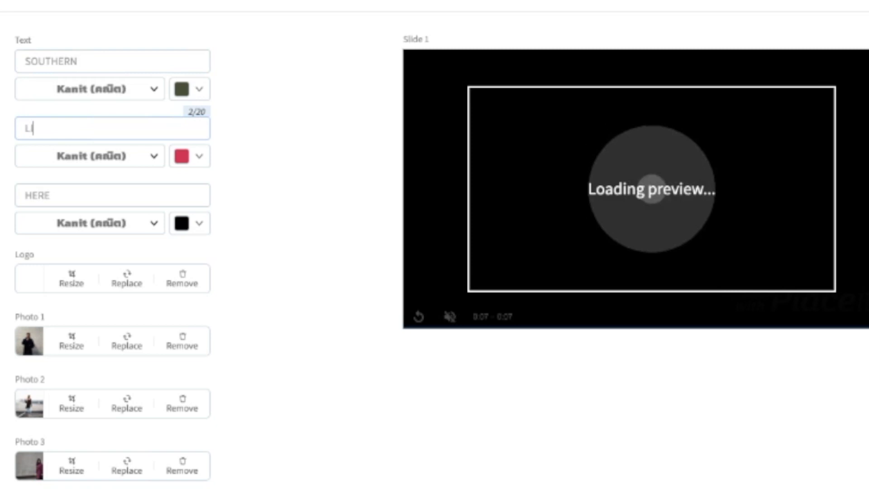
text(VING &)
key(Tab)
text(STYLE)
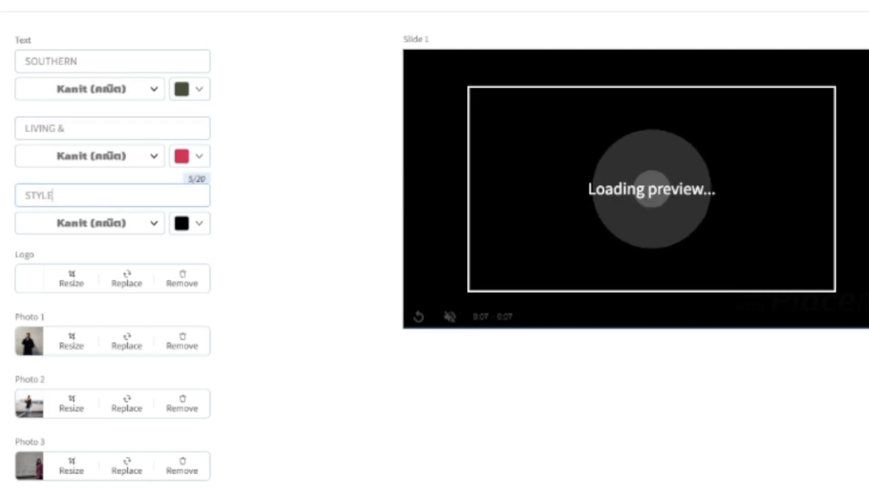
key(Tab)
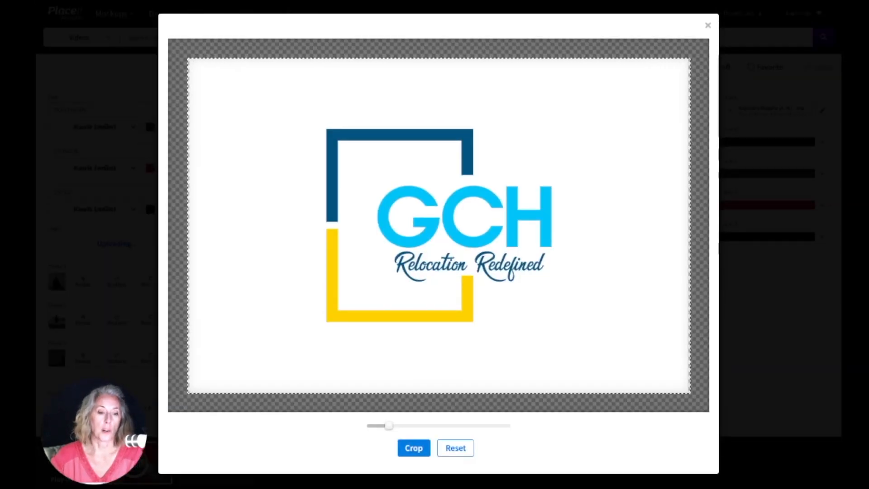
Enlarge the uploaded GCH logo until it nearly fills the crop frame's height and apply the crop
drag(388, 426, 408, 426)
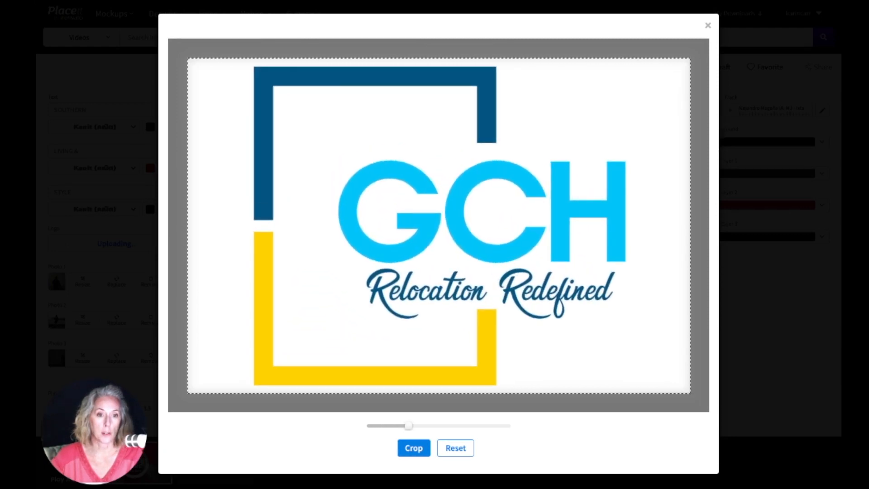
click(413, 449)
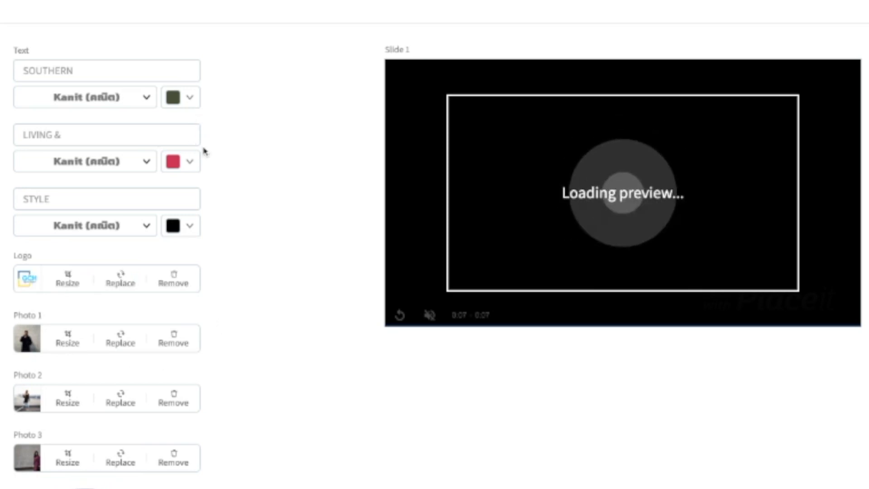
Set the colour of the first text line, SOUTHERN, to the logo's dark blue
click(190, 99)
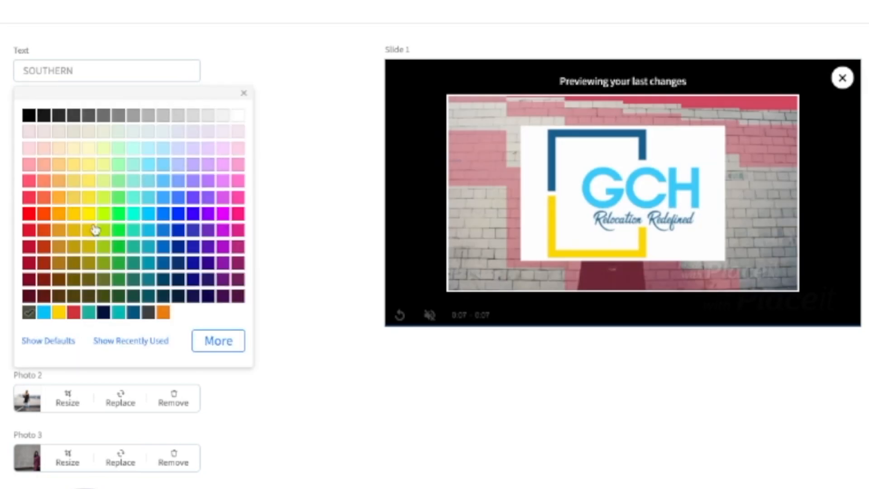
click(219, 345)
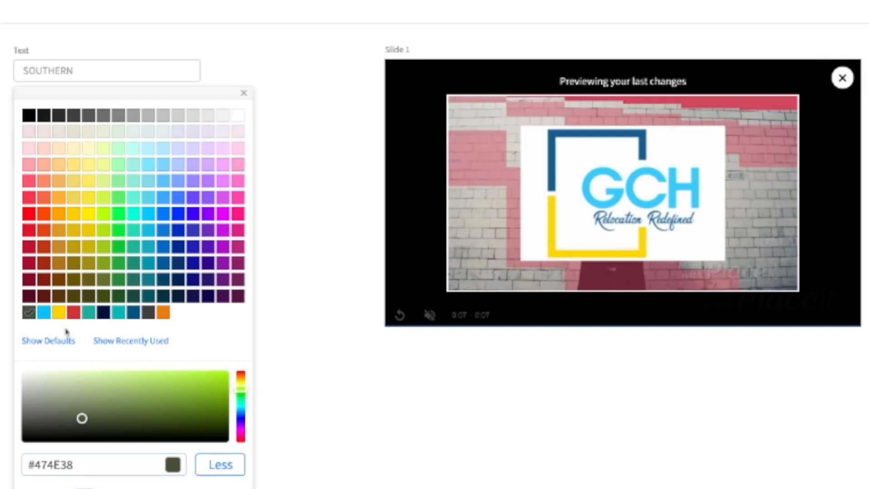
click(133, 317)
click(230, 147)
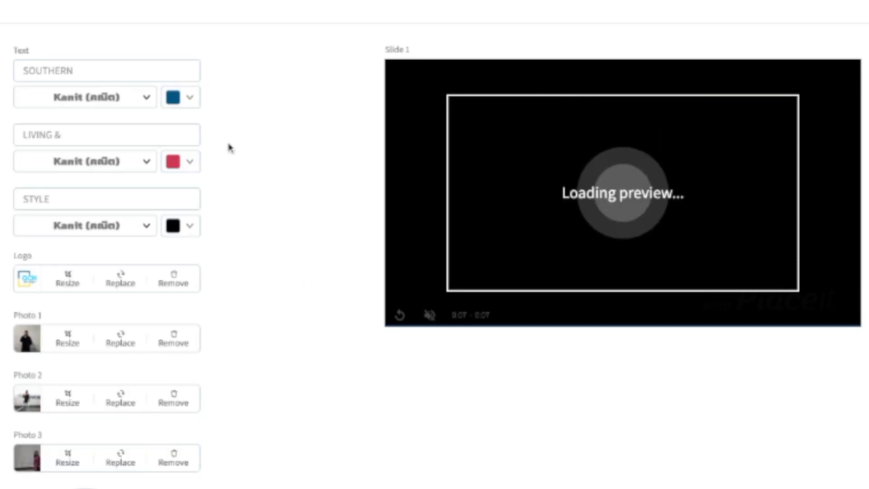
Colour the second text line, LIVING &, yellow and the third line, STYLE, light blue to match the logo
click(174, 164)
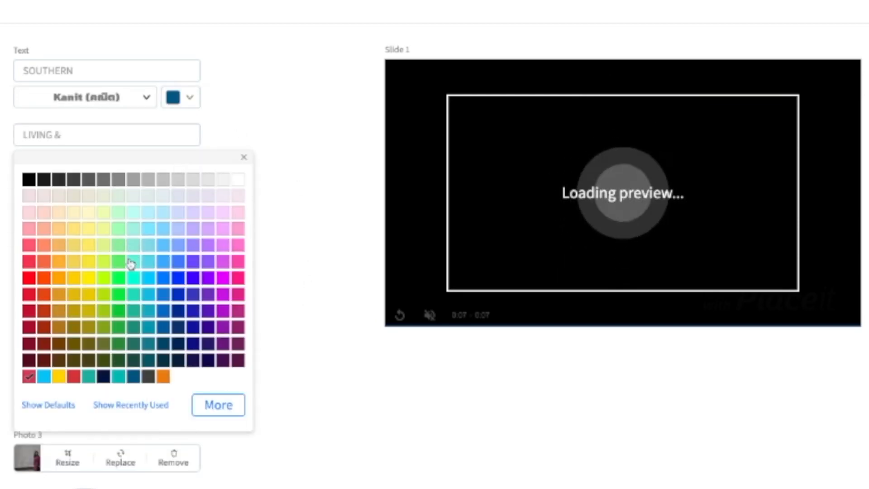
click(59, 376)
click(313, 292)
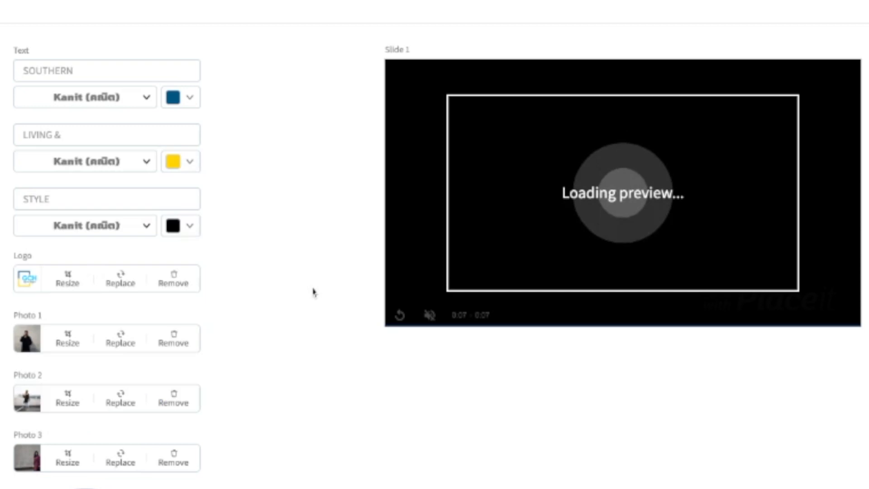
click(173, 226)
click(28, 443)
click(347, 456)
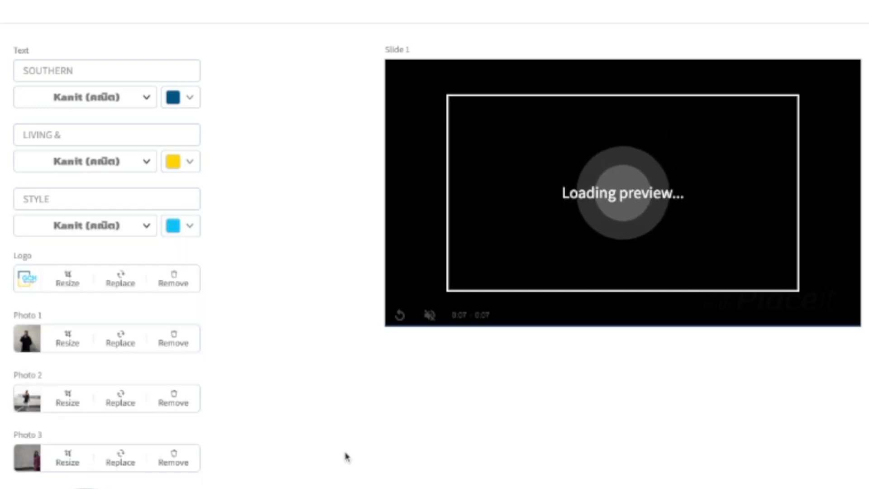
Enlarge the uploaded tree-lined road image for Photo 1 to fill the crop frame and apply the crop
scroll(332, 447, down, 2)
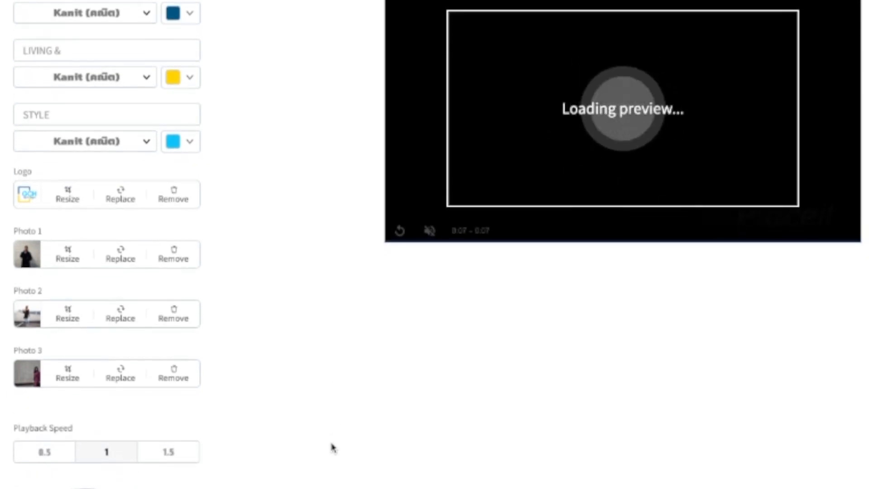
scroll(333, 447, down, 2)
scroll(332, 447, up, 1)
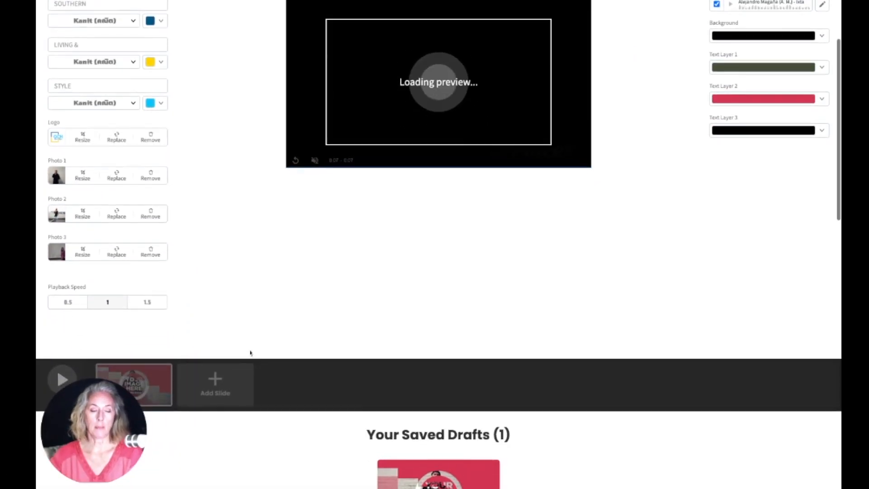
scroll(250, 353, up, 1)
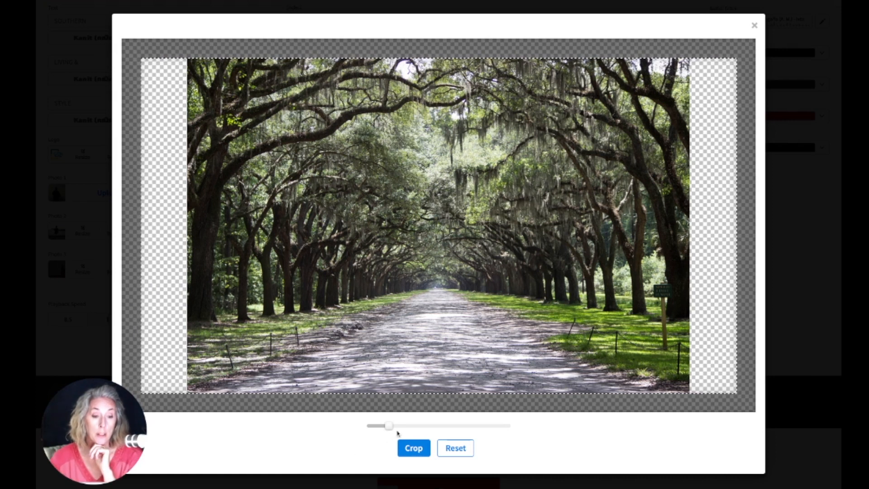
drag(388, 426, 393, 426)
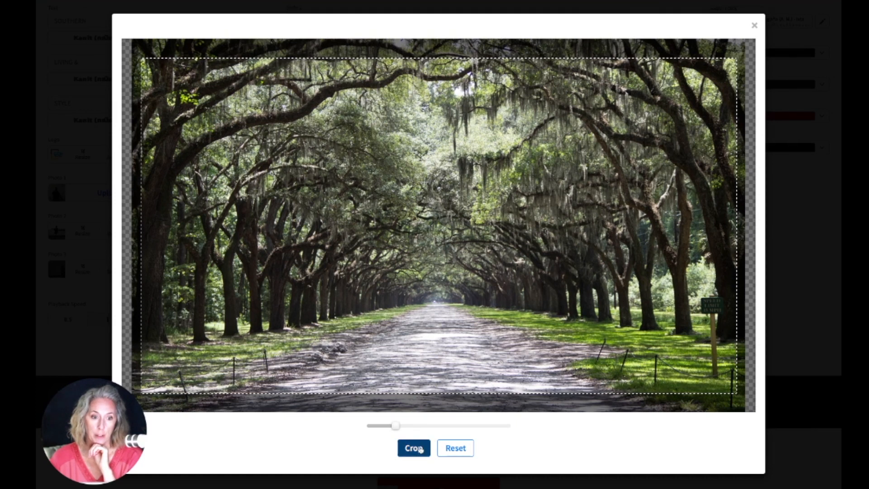
click(414, 449)
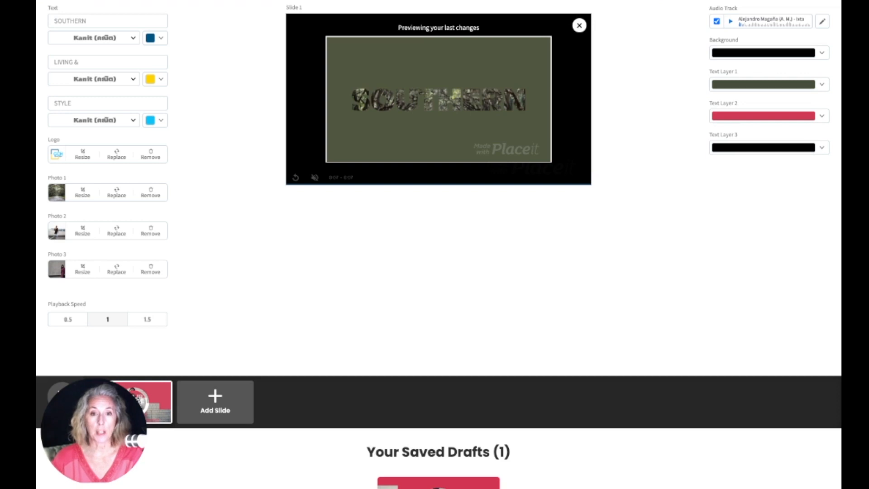
Look through the audio library's tracks and disable the video's audio track
click(821, 22)
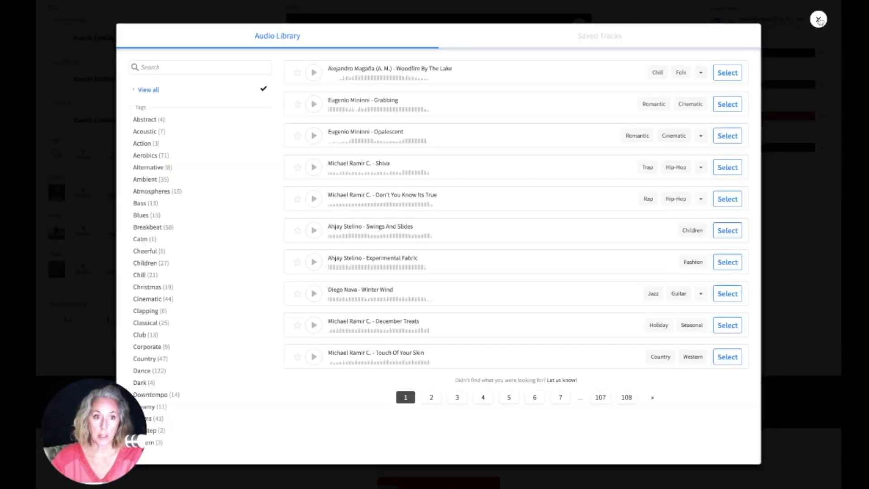
click(819, 19)
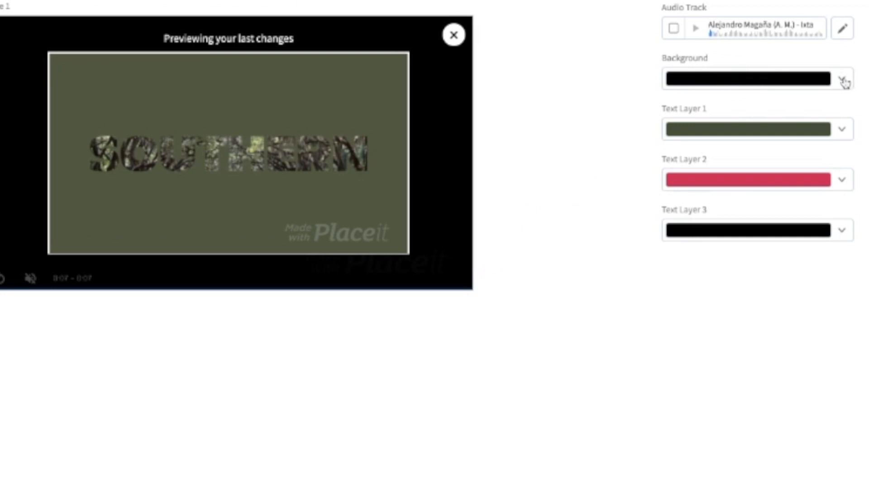
Set the Text Layer 1 colour to the logo's dark blue and the Text Layer 2 colour to its yellow
click(846, 134)
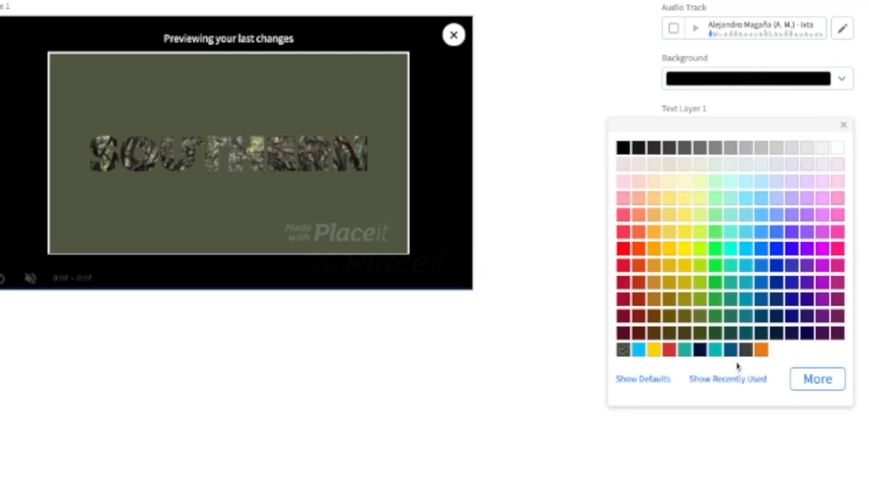
click(731, 350)
click(511, 264)
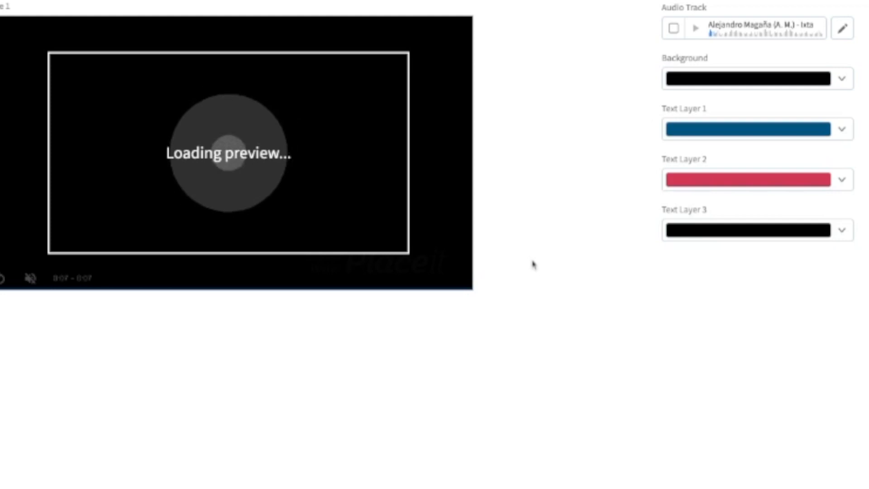
click(842, 179)
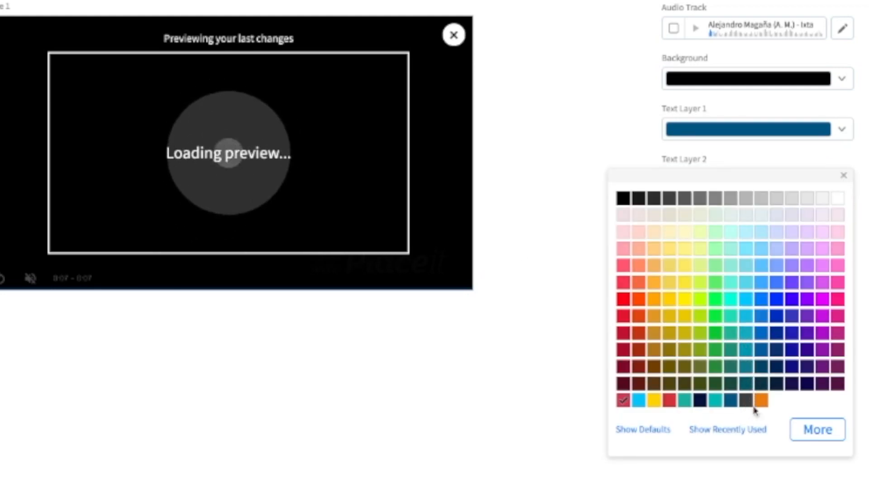
click(654, 401)
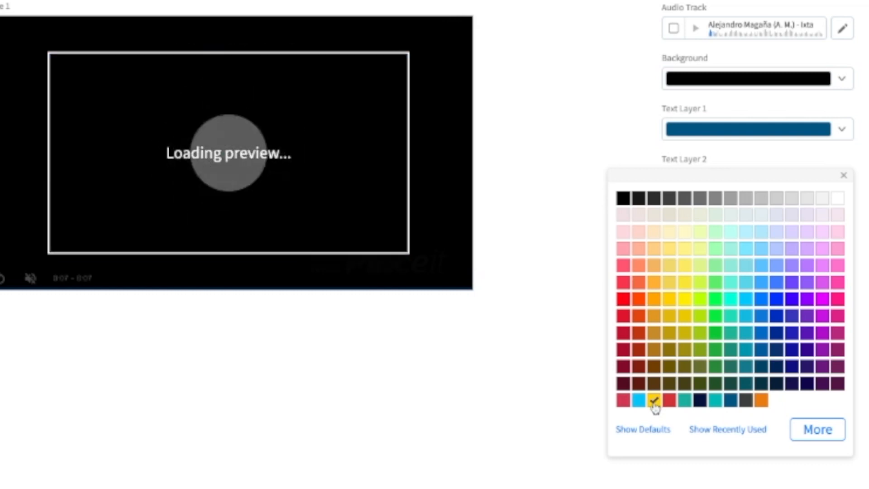
click(547, 372)
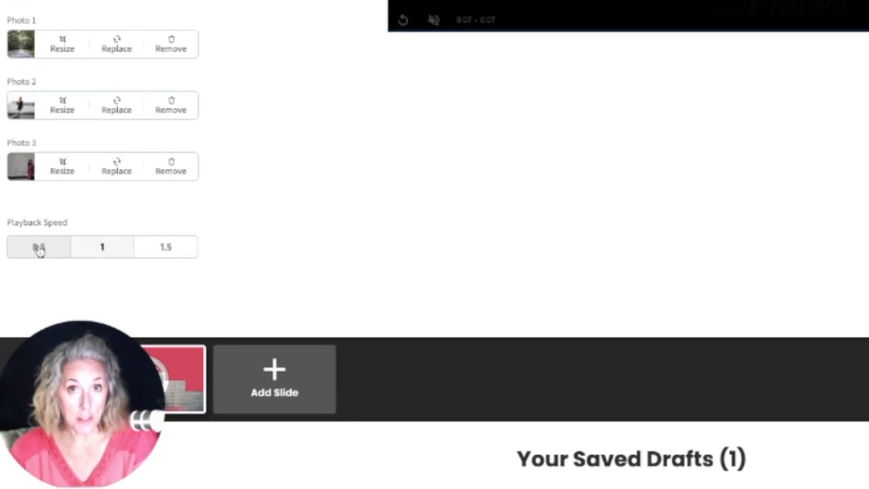
Set the playback speed to 1.5 and play the full intro
click(165, 251)
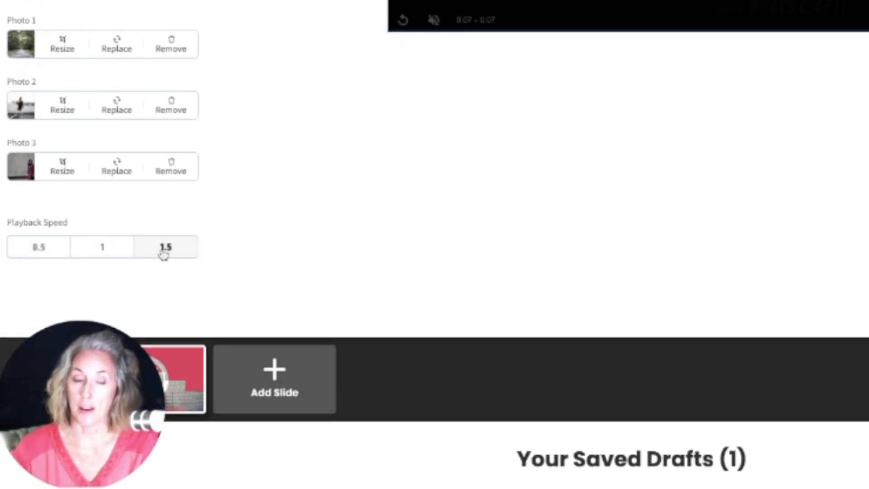
scroll(417, 258, down, 3)
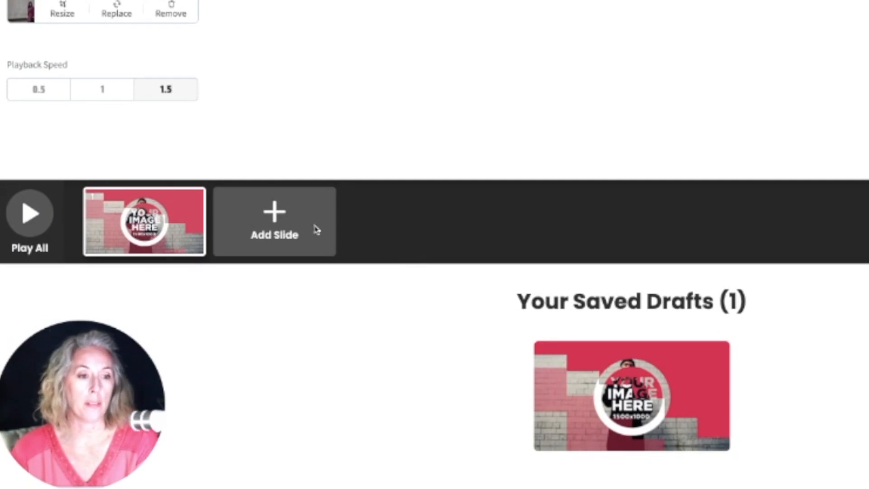
click(28, 213)
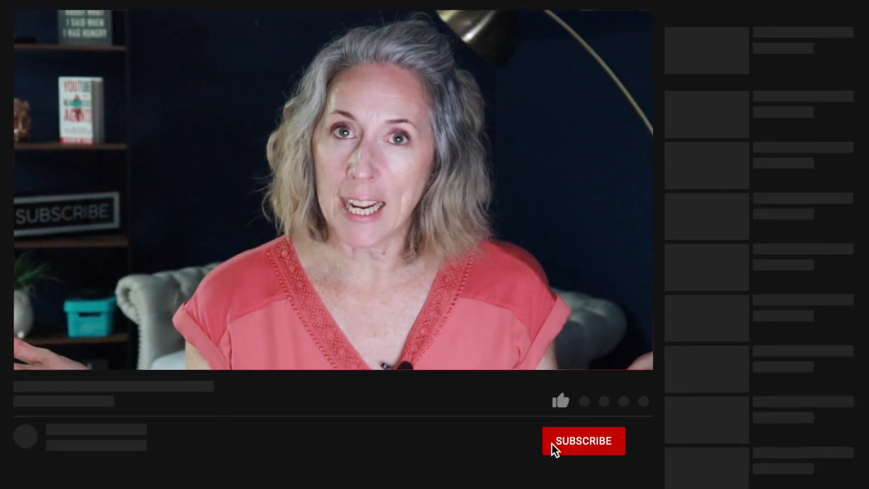
click(596, 426)
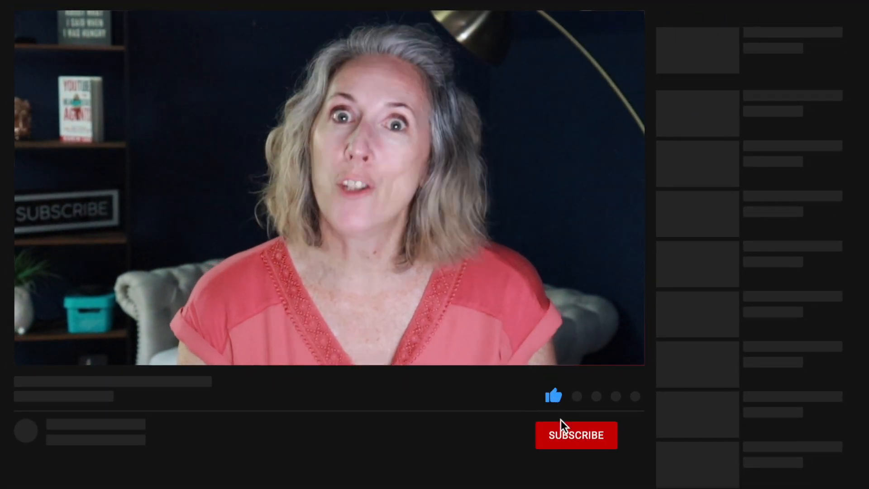
click(565, 434)
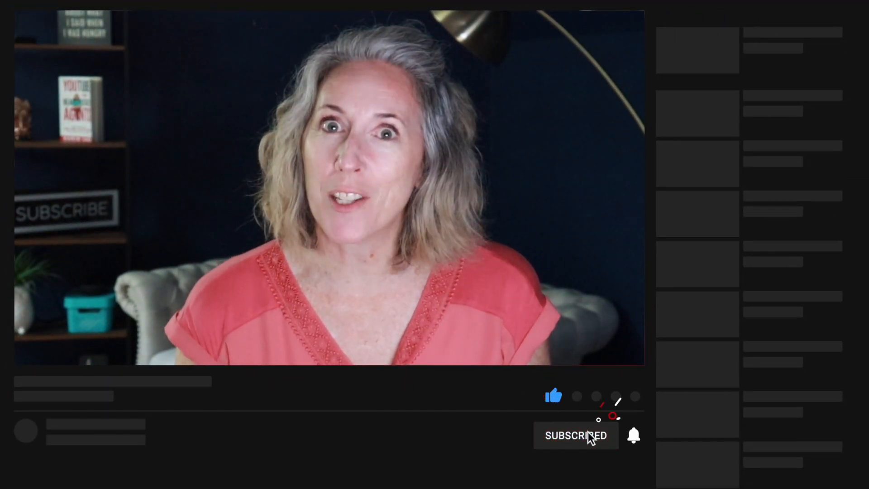
click(638, 433)
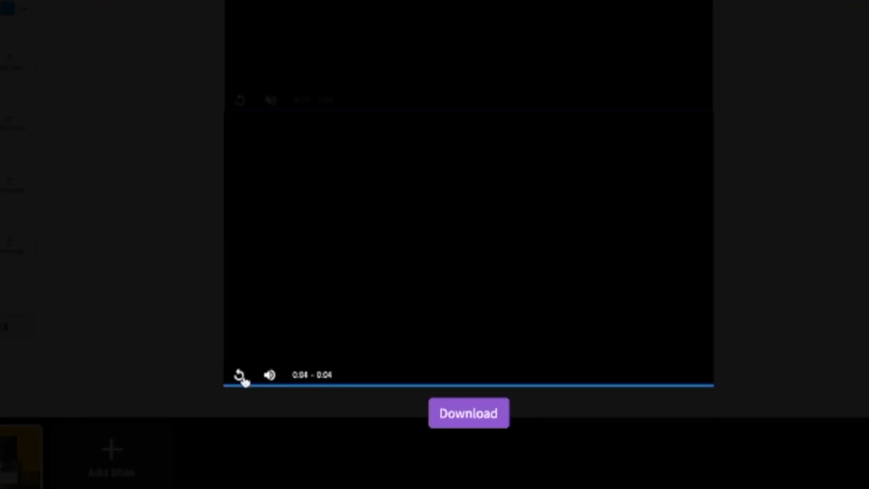
Replay the full intro preview several times to check its pace, colours and logo, and close the preview
click(240, 375)
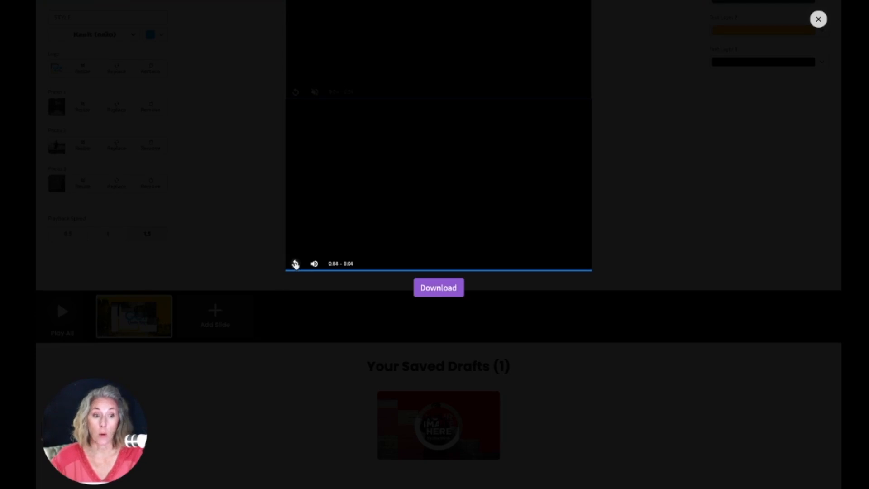
click(295, 264)
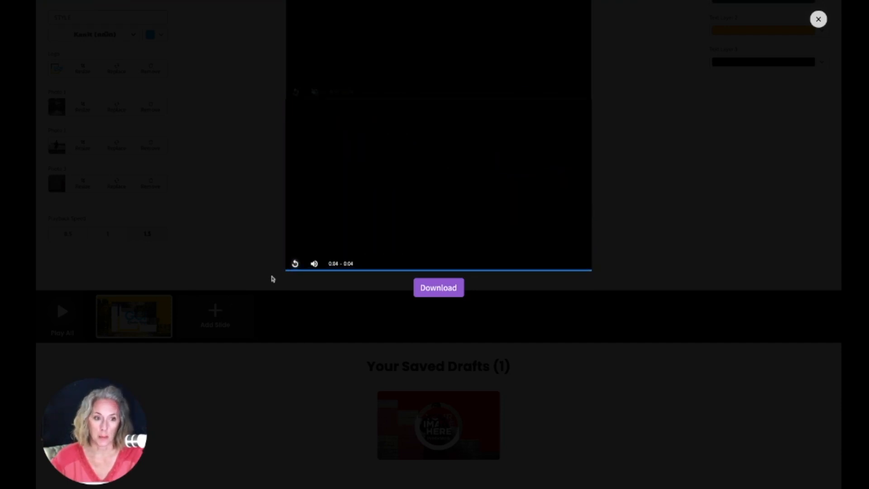
click(295, 264)
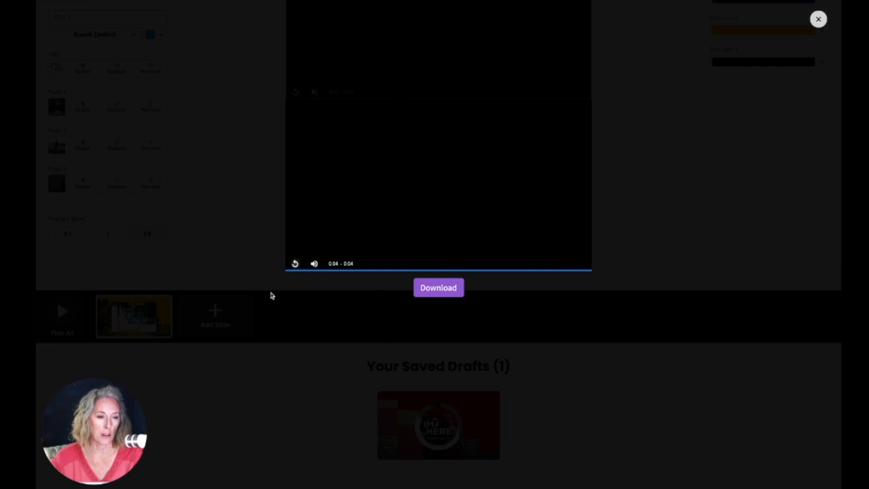
click(296, 264)
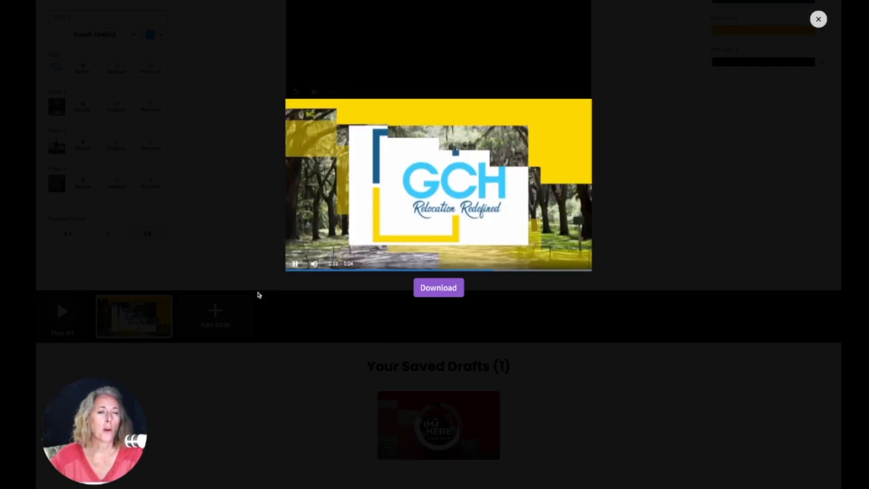
click(819, 19)
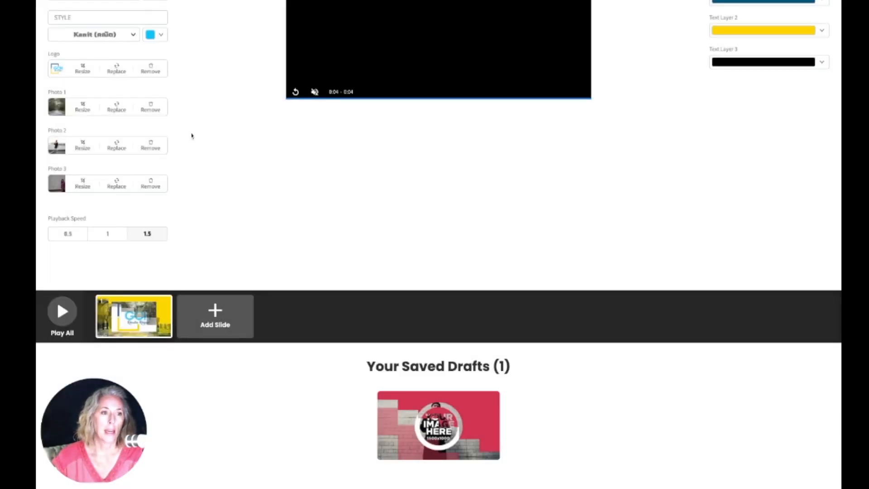
Replace the logo with the GCH image, enlarged until the logo fills about three-quarters of the crop frame's height, and apply the crop
scroll(174, 120, up, 1)
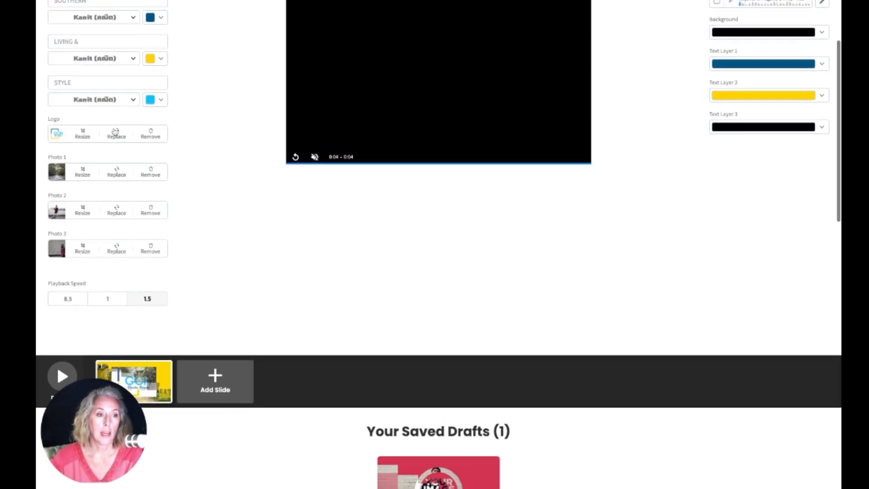
click(115, 131)
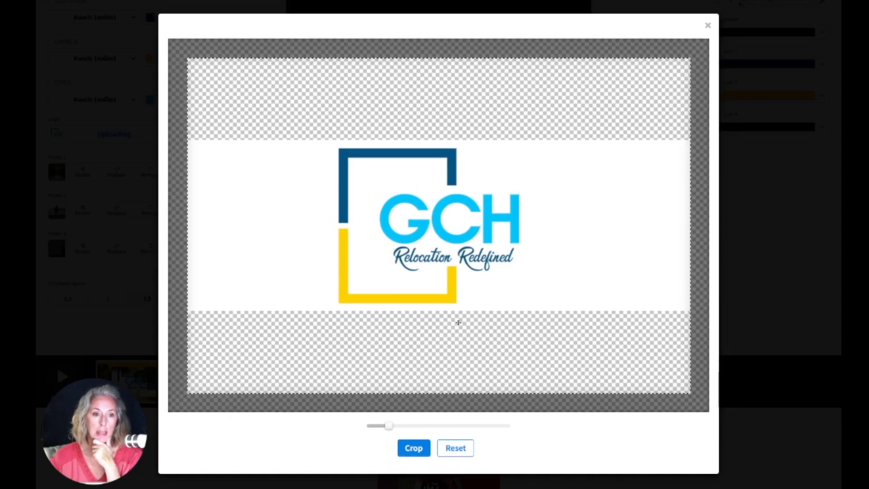
drag(387, 425, 409, 425)
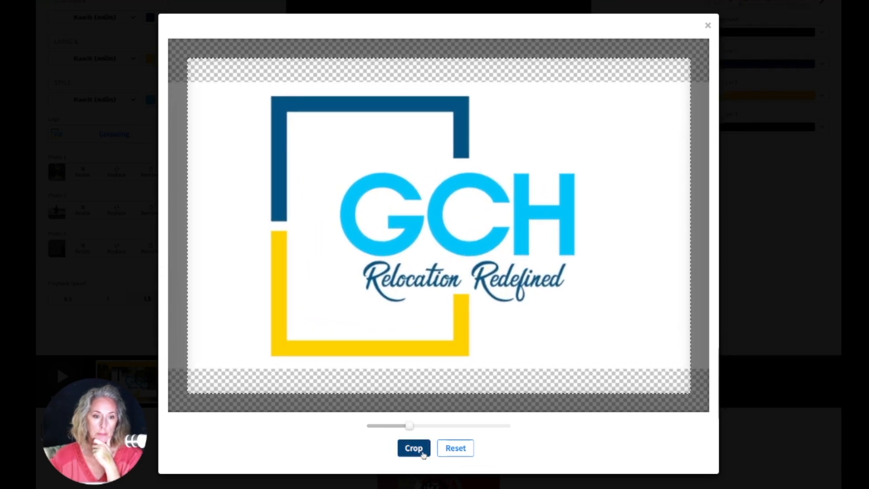
click(423, 453)
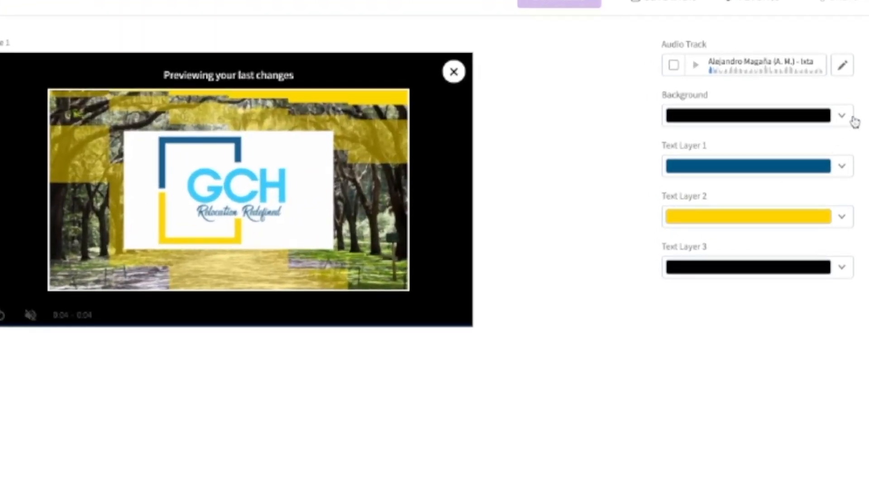
Change the Text Layer 1 colour to the logo's light blue
click(843, 166)
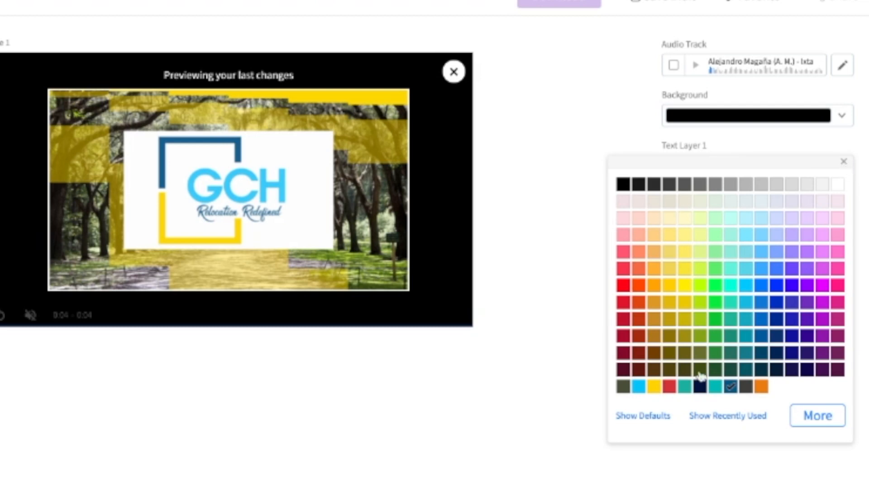
click(639, 386)
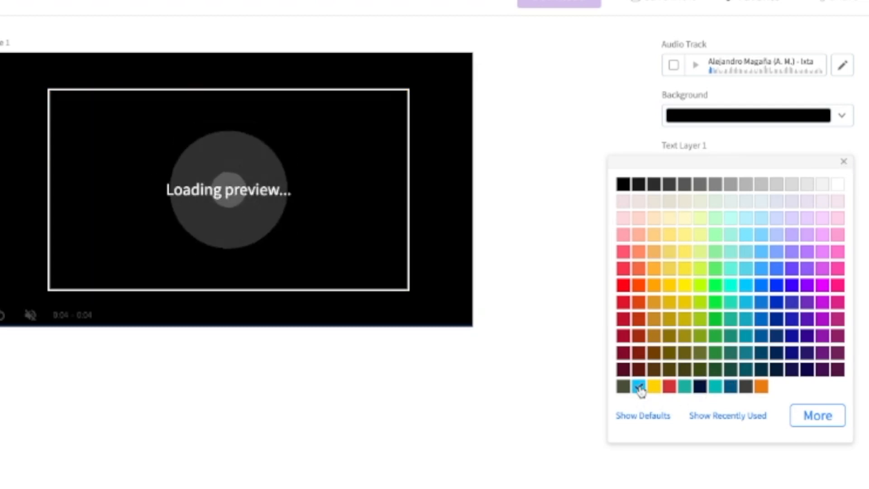
click(501, 404)
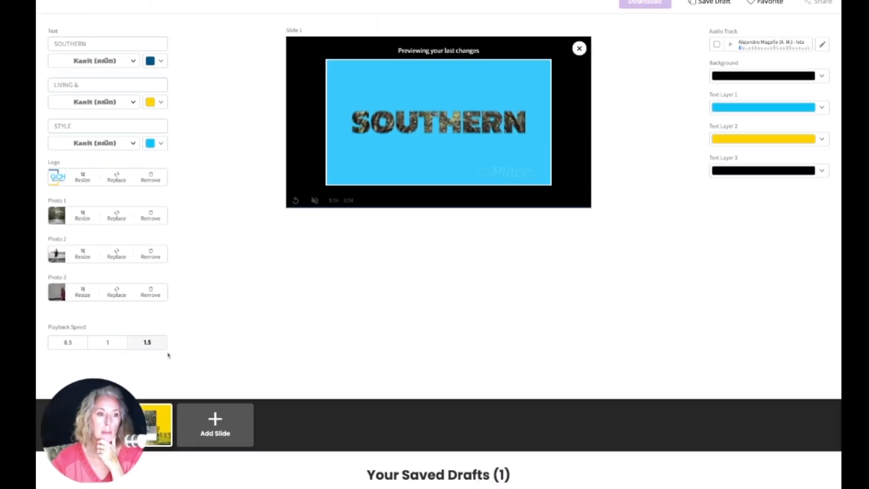
Play the full intro with the new logo crop and light-blue layer, and close the preview
scroll(291, 351, down, 2)
scroll(293, 352, down, 1)
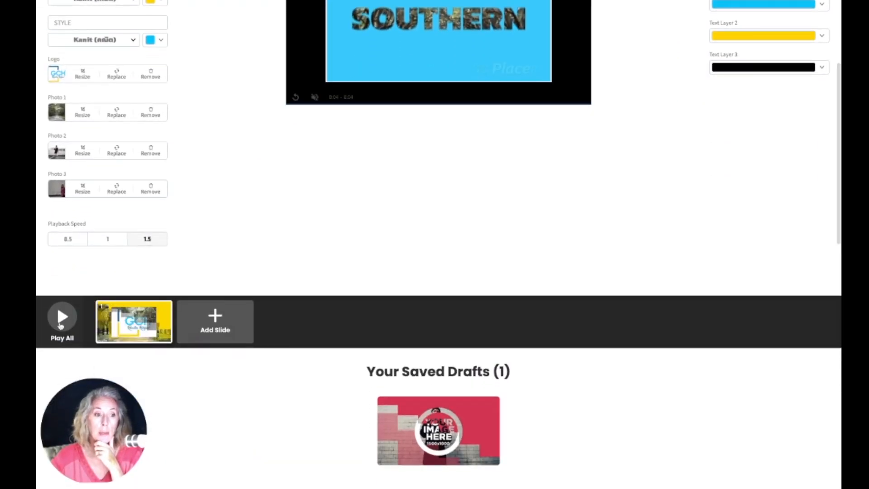
click(63, 318)
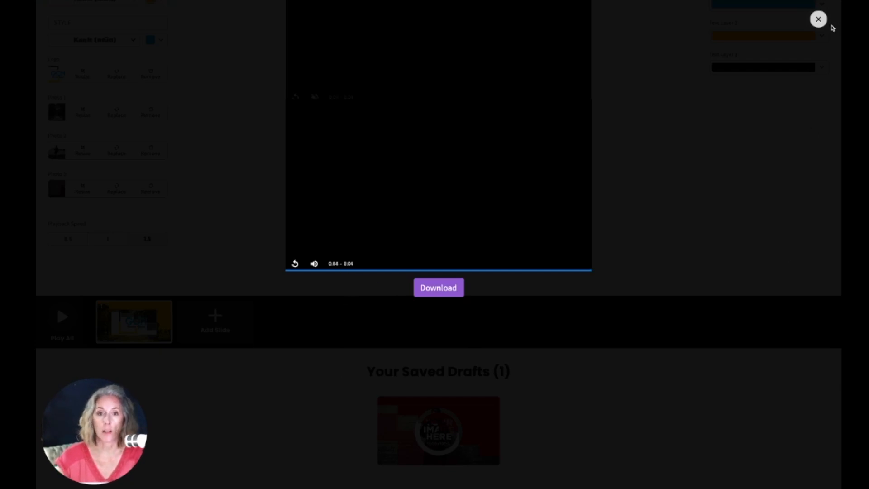
click(819, 19)
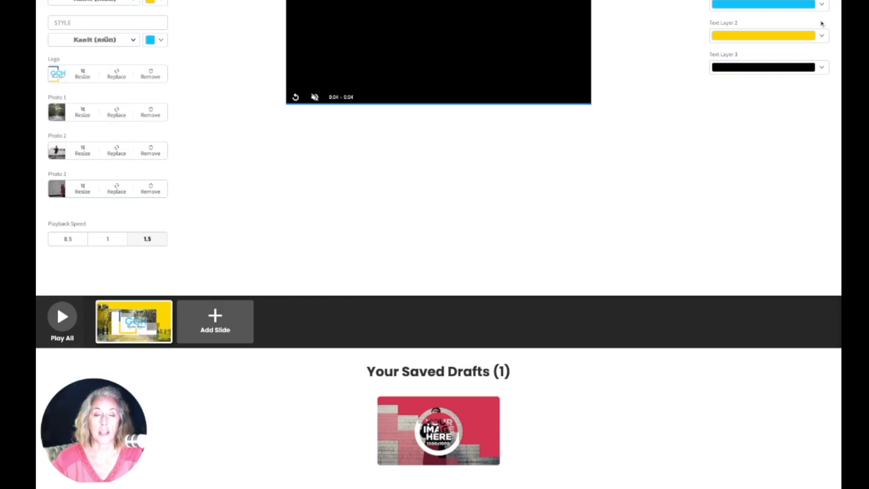
Show the account menu's options
scroll(822, 24, up, 4)
mouse_move(810, 21)
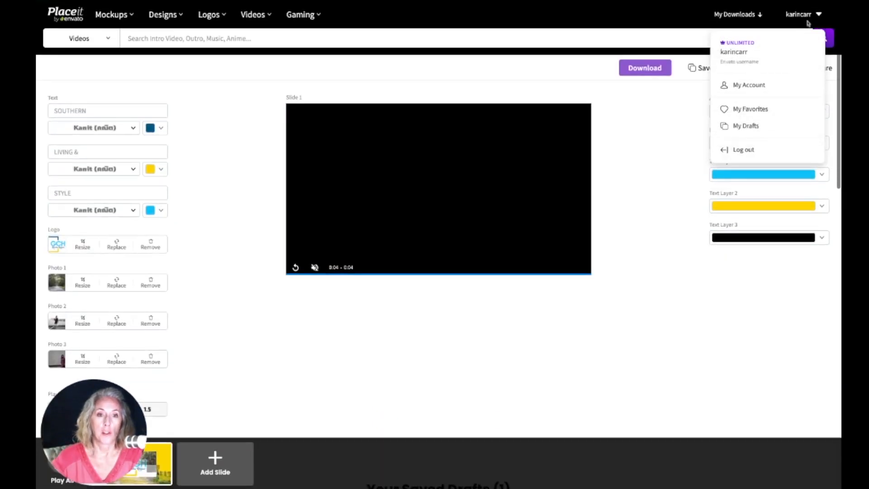